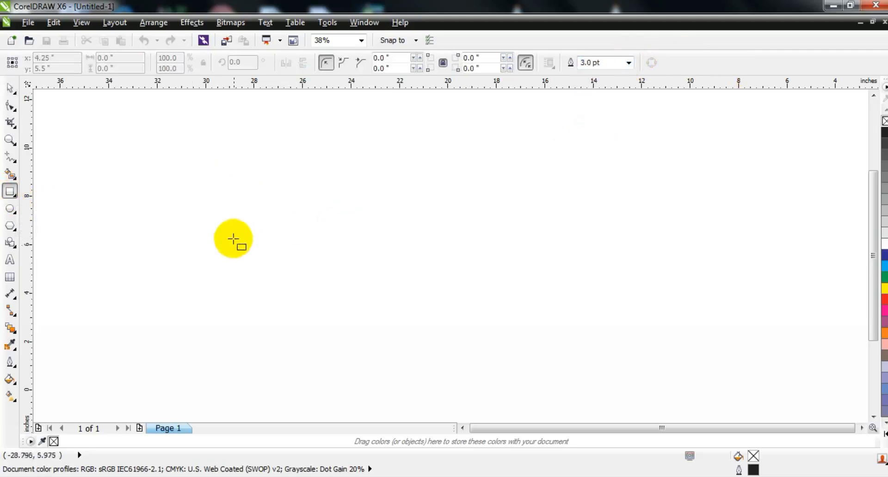
Step: Draw a rectangle about 11.7 by 5.4 inches and round all its corners to a radius of about 0.41 inches
left_click_drag(305, 212, 588, 343)
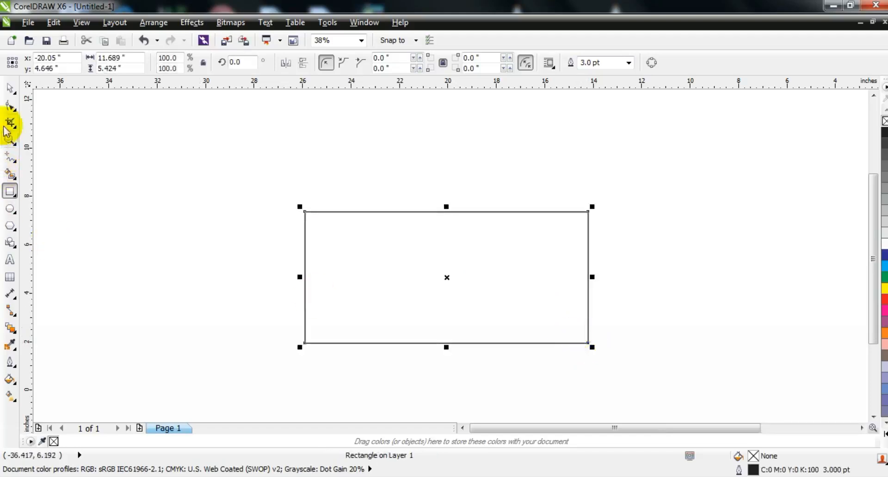
left_click(9, 109)
left_click_drag(305, 212, 315, 217)
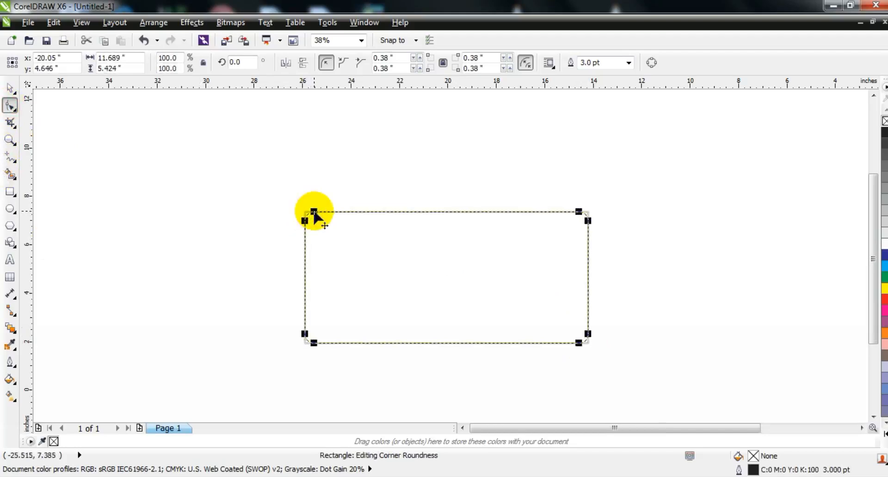
left_click_drag(314, 212, 314, 213)
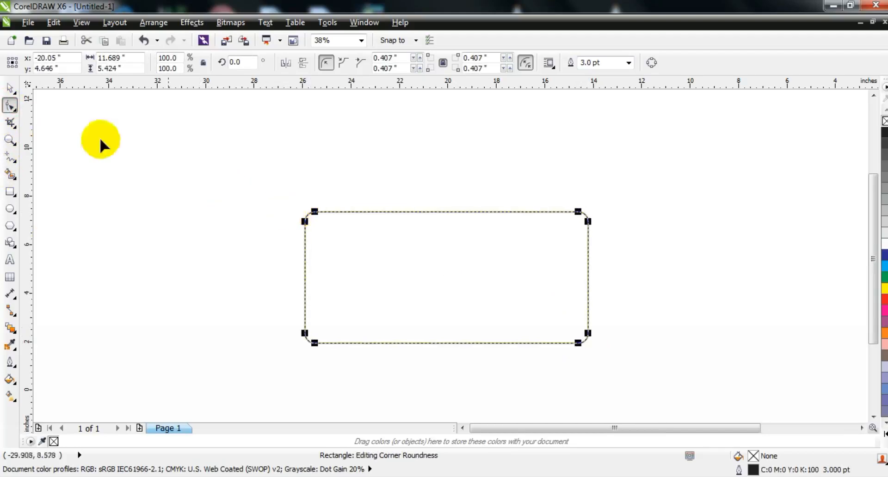
left_click(10, 87)
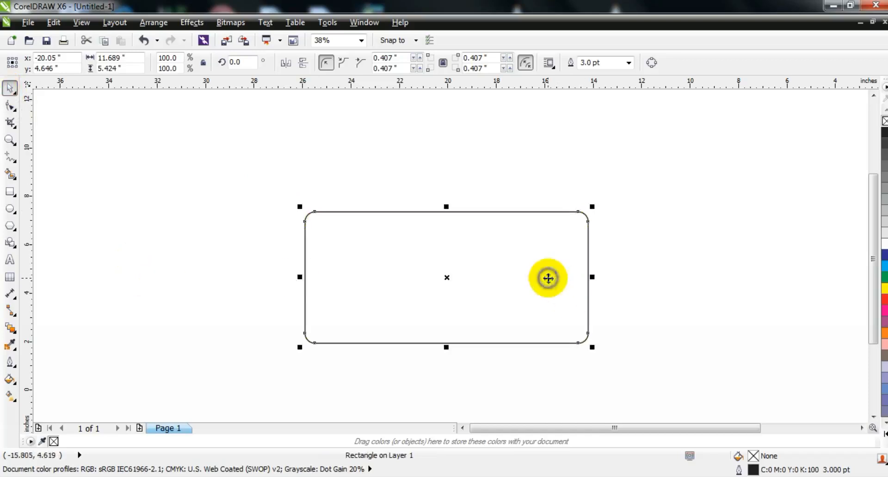
right_click(547, 278)
left_click(577, 135)
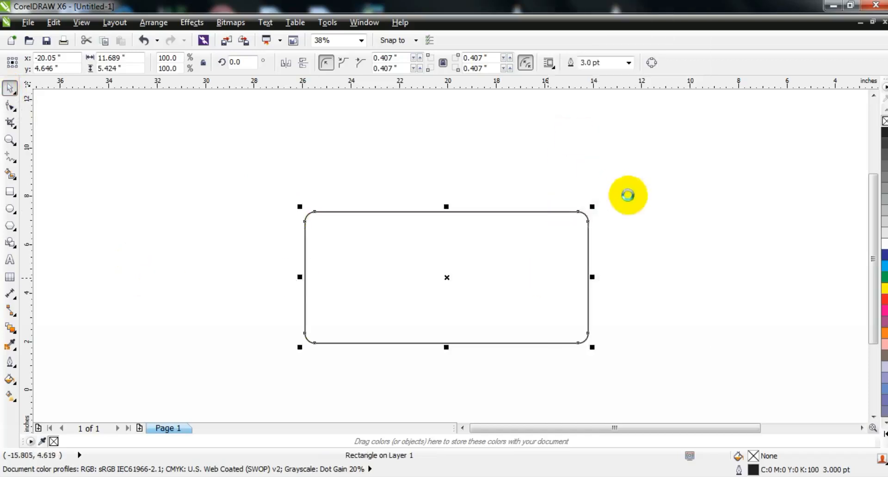
right_click(626, 199)
left_click(638, 279)
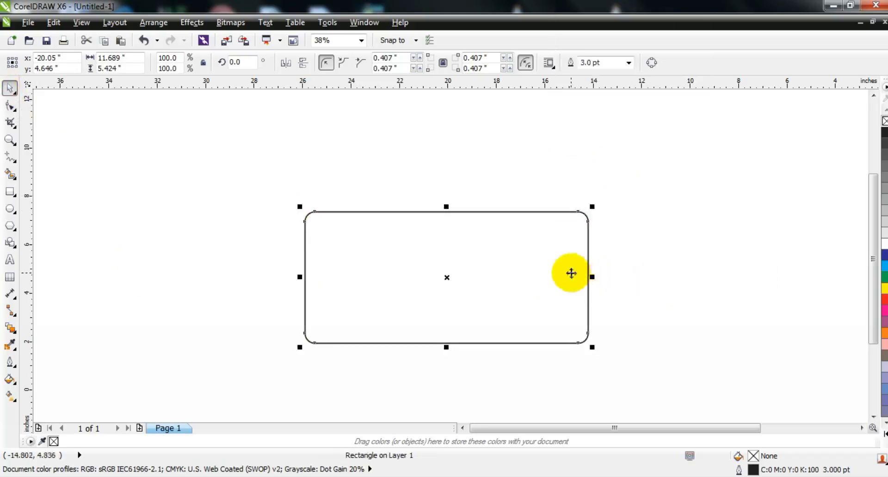
Step: Create a copy of the rounded rectangle rotated 90 degrees about its centre, forming a cross
left_click(588, 301)
left_click_drag(594, 349, 481, 196)
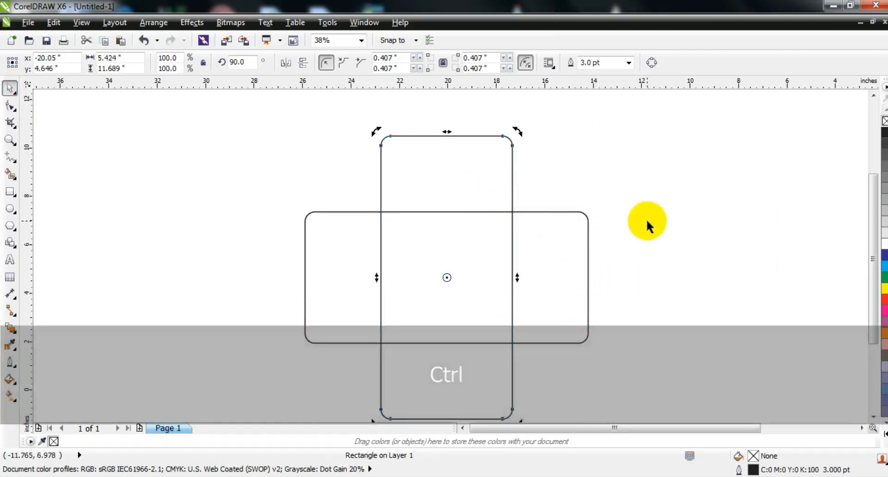
left_click(646, 218)
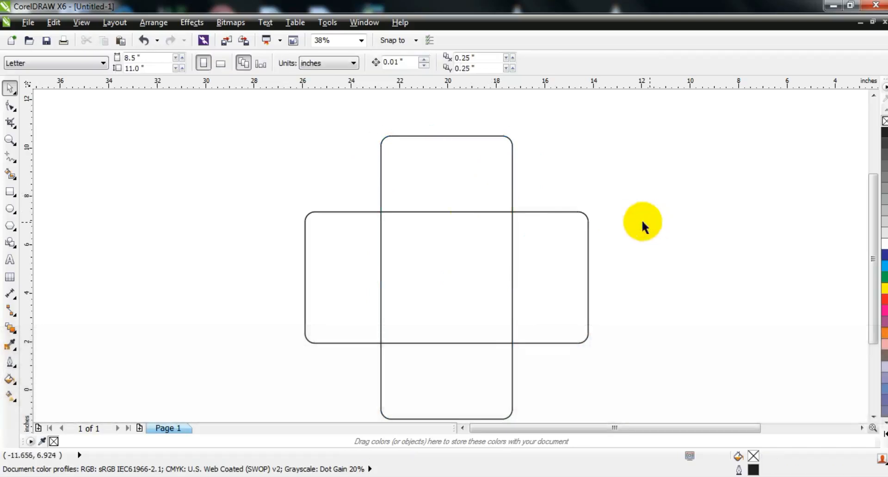
Step: Weld the horizontal and vertical rounded rectangles into a single cross shape
left_click(452, 188)
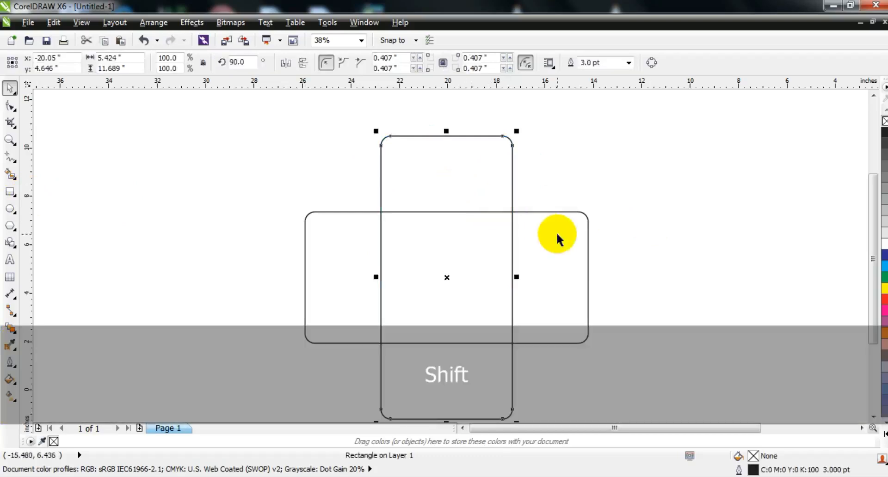
left_click(557, 235, "shift")
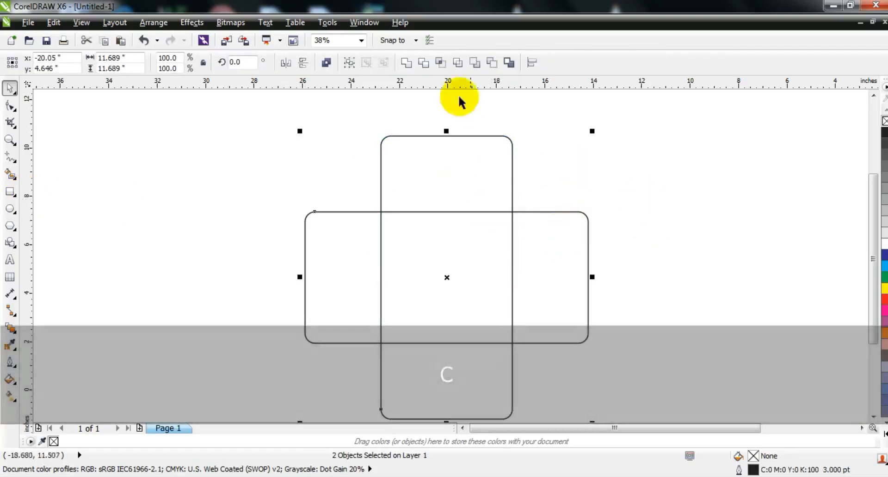
left_click(406, 63)
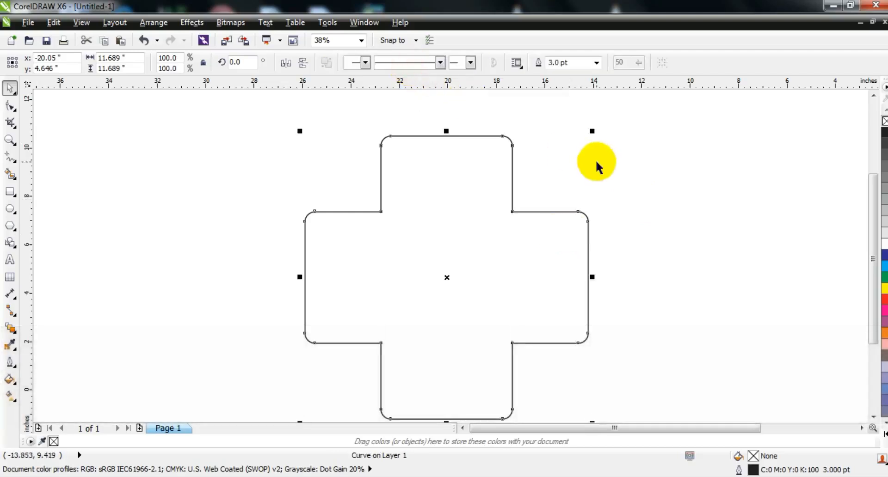
left_click(595, 160)
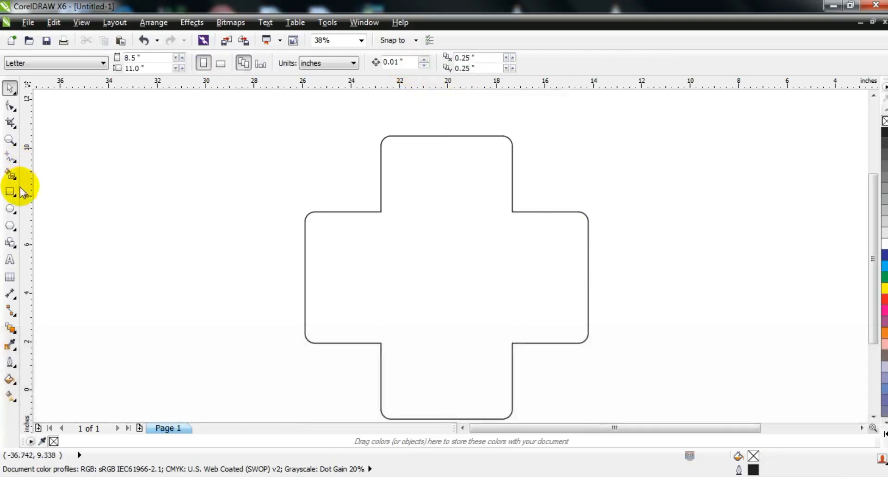
Step: Draw a square over the middle of the cross, extending beyond its four inner corners
left_click(11, 192)
left_click_drag(349, 180, 491, 370)
left_click(10, 88)
Step: Centre the square on the cross both ways and weld the two shapes into one stepped outline
left_click(479, 152, "shift")
key("c")
key("e")
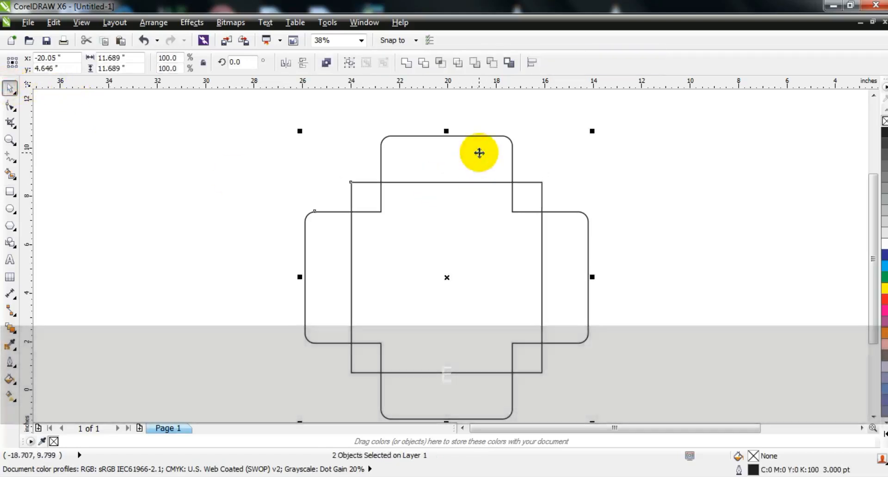
left_click(406, 63)
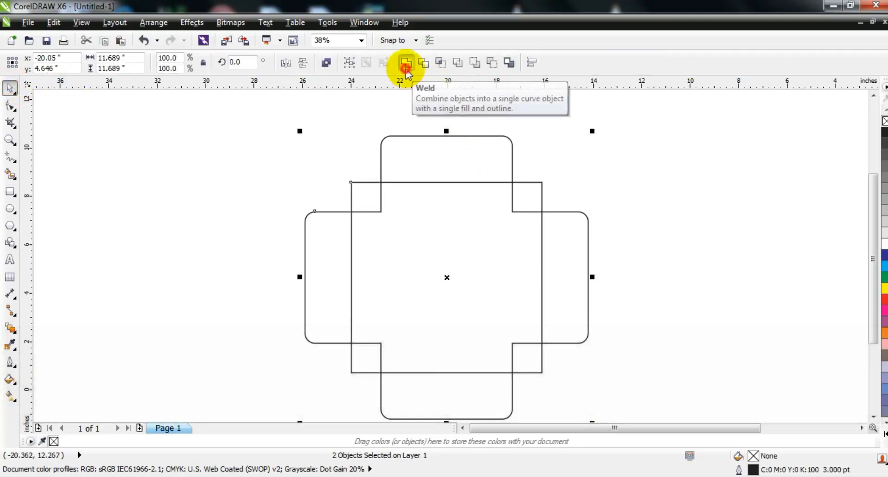
left_click(731, 205)
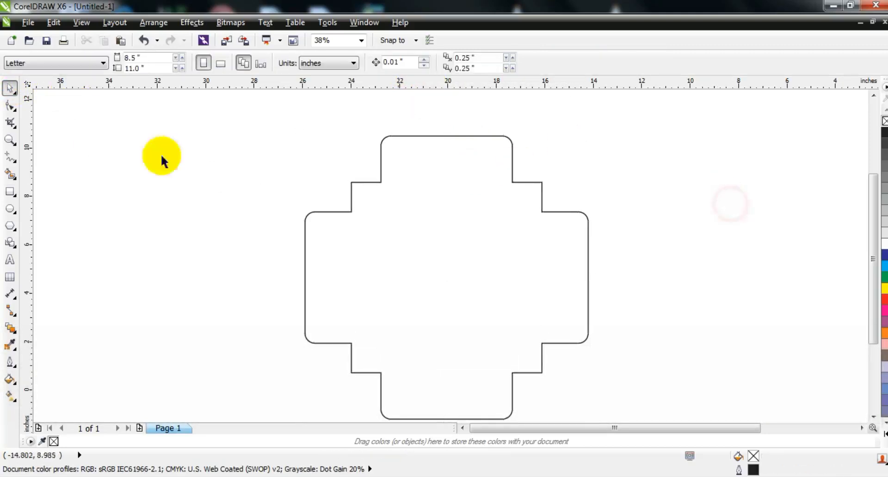
Step: Draw a vertical line about 12.5 inches long beside the shape and copy it about 0.16 inches to its right
left_click(10, 158)
left_click(145, 102)
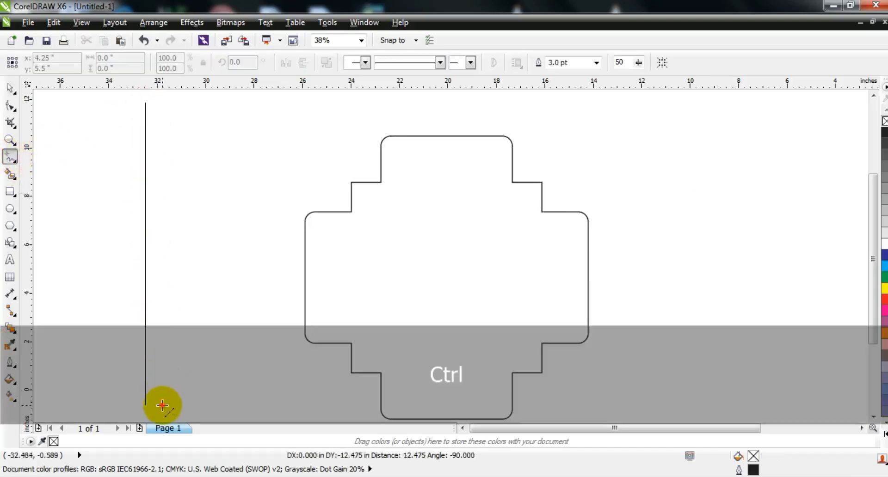
left_click(162, 405)
left_click(10, 88)
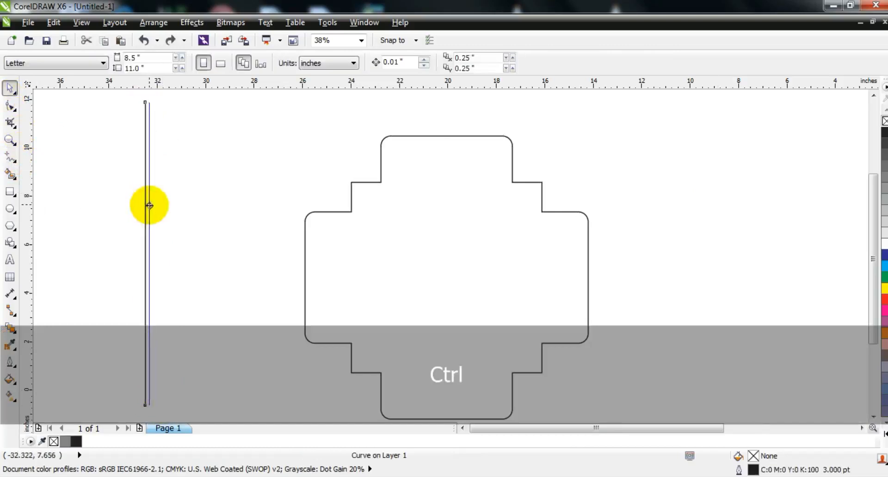
Step: Combine the two parallel lines into one object and centre it horizontally and vertically on the stepped cross
left_click(145, 224)
left_click(149, 219, "shift")
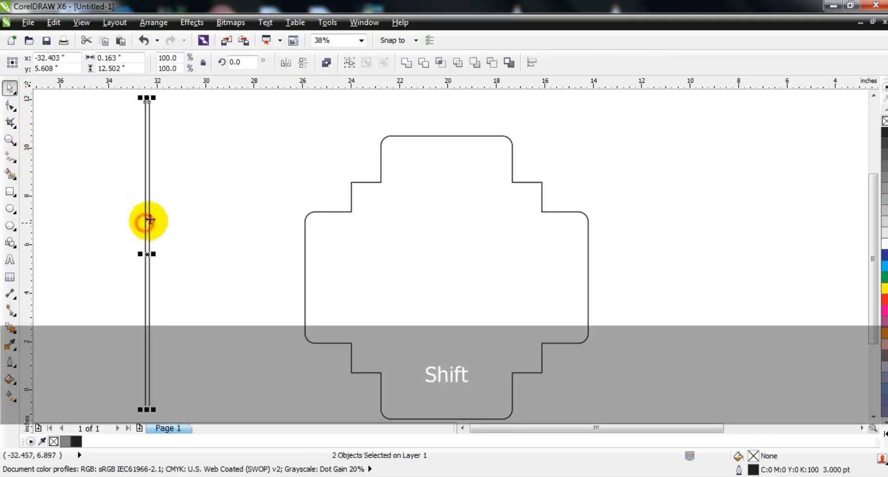
left_click(328, 64)
left_click(406, 137, "shift")
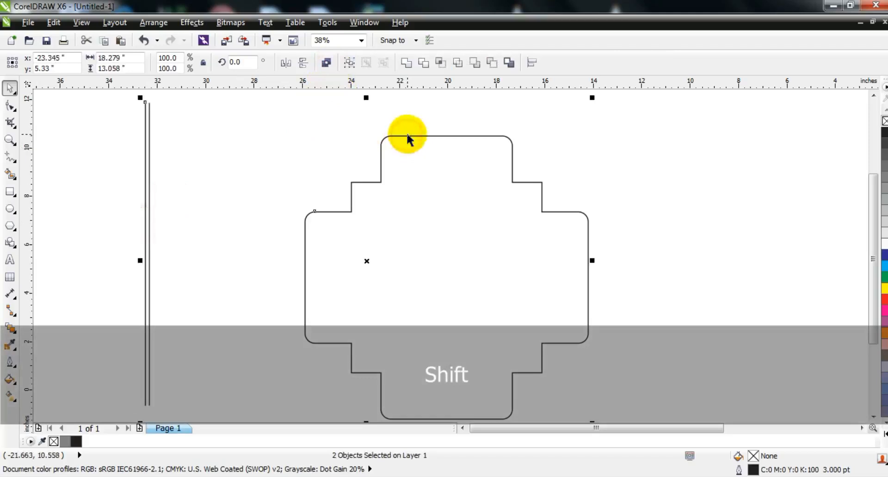
key("c")
key("e")
left_click(654, 159)
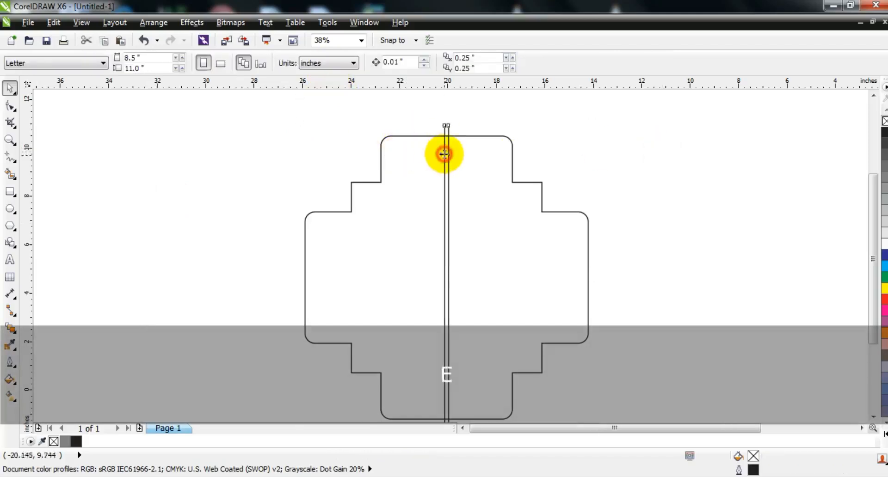
Step: Rotate the double line 45 degrees and add a copy rotated 90 degrees to it, forming an X over the cross
left_click(444, 154)
mouse_move(446, 124)
left_mouse_down()
mouse_move(452, 117)
mouse_move(550, 191)
left_mouse_up()
left_click(449, 115)
left_click_drag(568, 154, 526, 360)
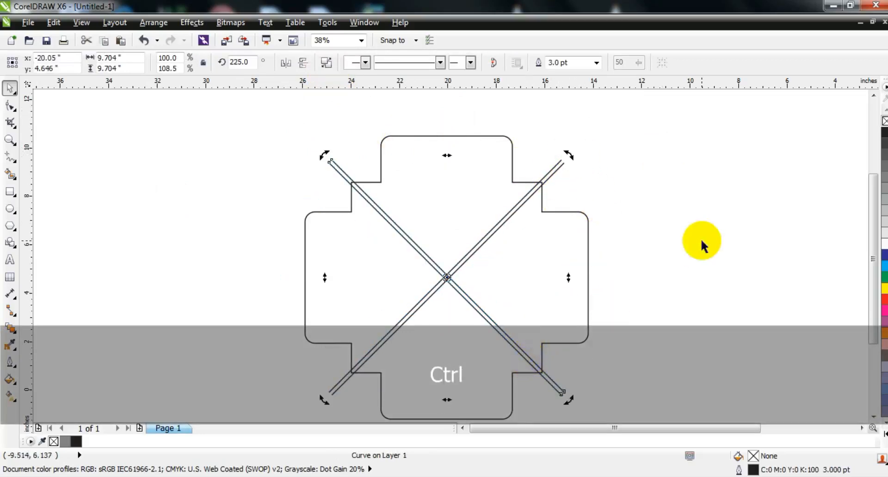
left_click(700, 238)
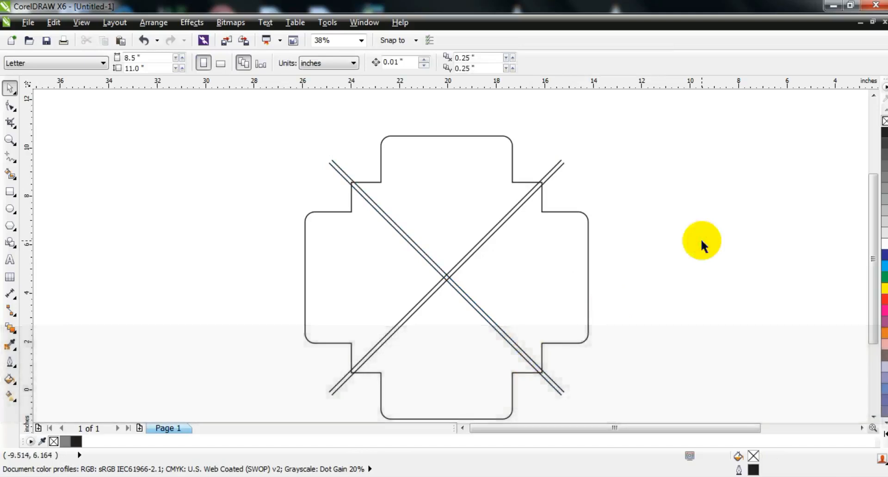
Step: Smart-fill the four regions between the diagonal lines with 60% black and a 0.5 pt black outline
key("F4")
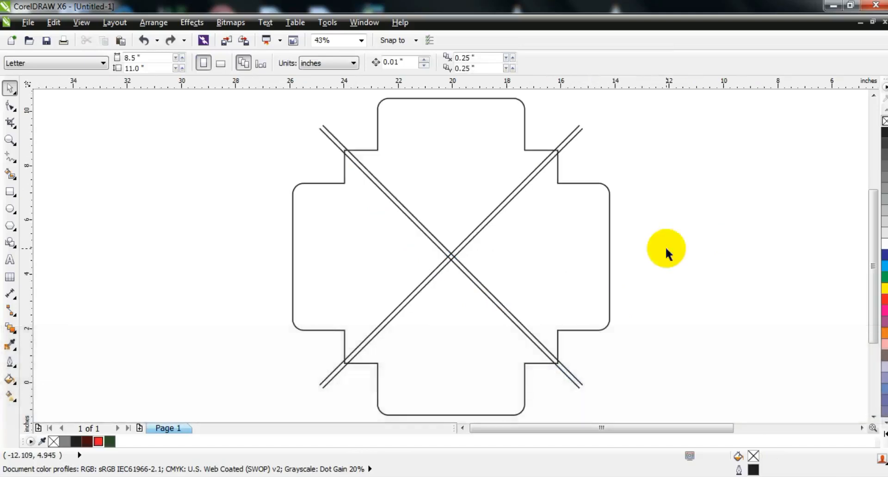
left_click(10, 176)
left_click(437, 154)
left_click(342, 234)
left_click(550, 244)
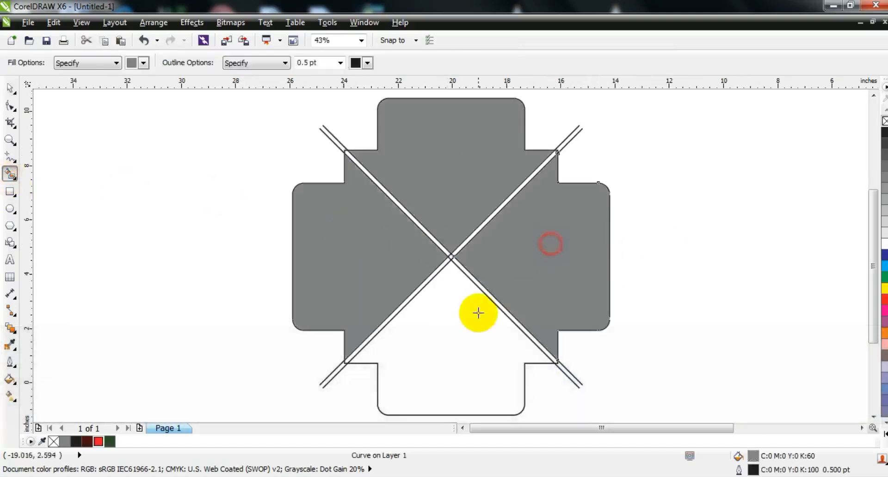
left_click(478, 313)
Step: Delete both diagonal double lines, leaving only the four grey pieces
left_click(9, 88)
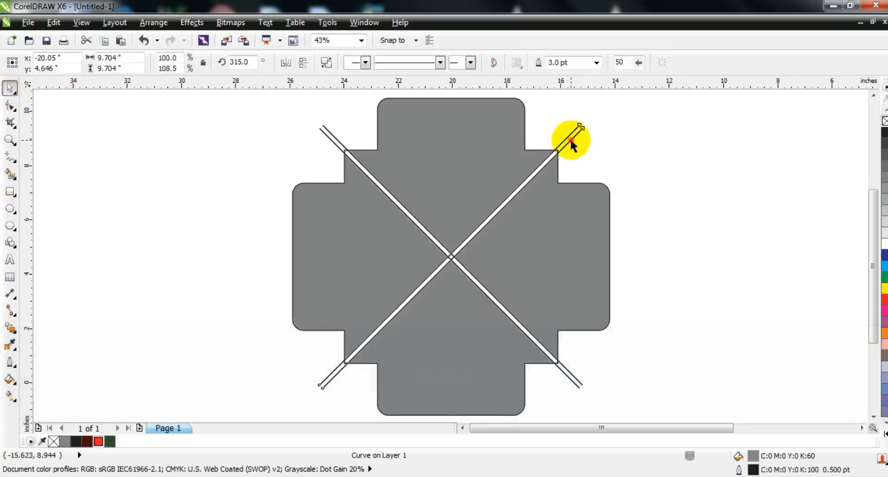
key("Delete")
left_click(559, 149)
left_click(599, 404)
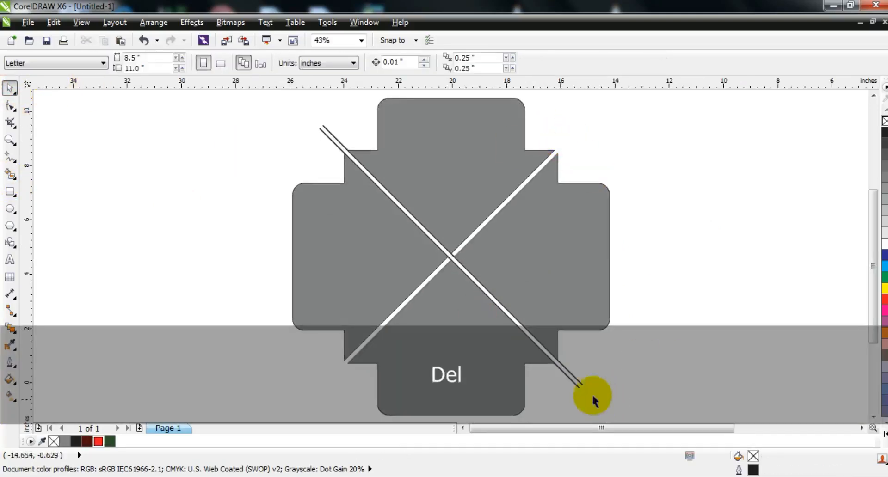
left_click(582, 388)
key("Delete")
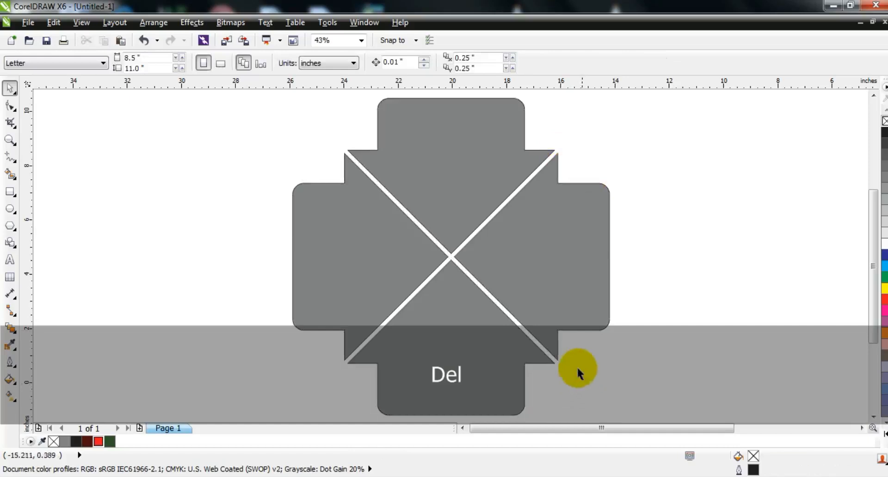
Step: Draw a horizontal line about 15.1 inches long and move it across the middle of the grey shape
left_click(10, 157)
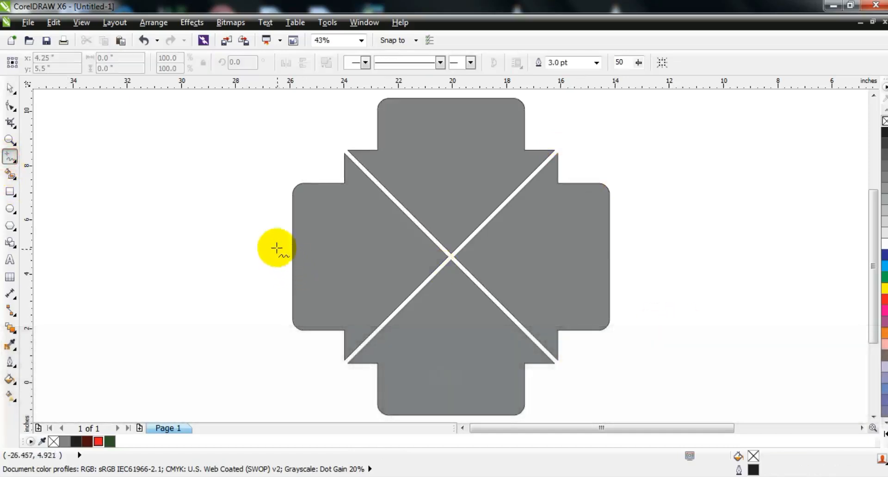
left_click(276, 248)
left_click(684, 247, "ctrl")
left_click(10, 88)
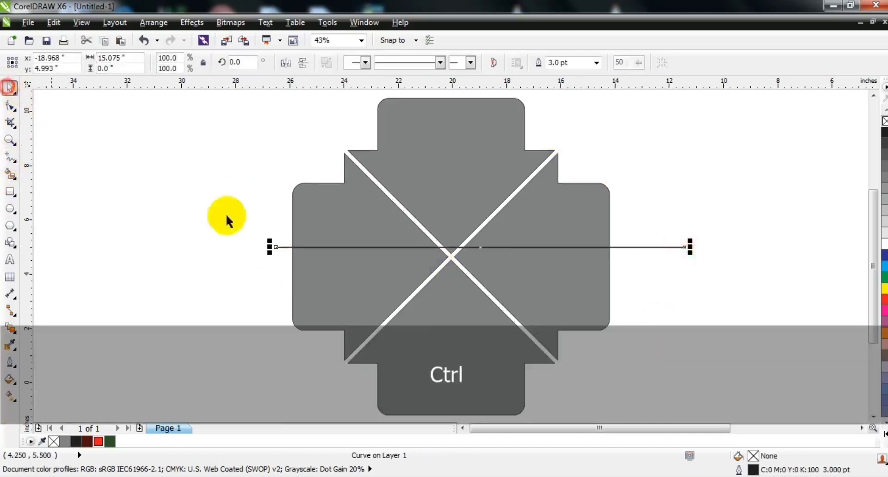
left_click_drag(621, 247, 569, 252)
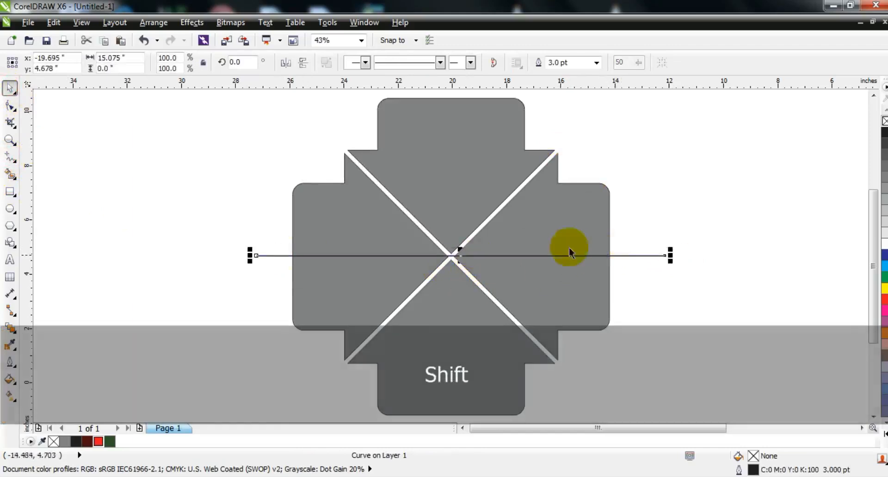
Step: Weld the four grey pieces into one object
left_click(545, 214)
left_click(340, 212, "shift")
left_click(414, 178, "shift")
left_click(430, 341, "shift")
left_click(406, 64)
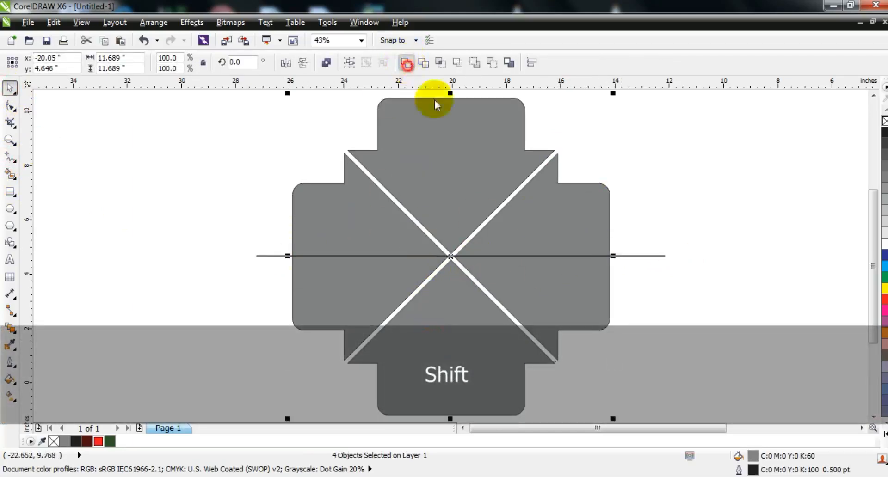
Step: Centre the horizontal line on the welded grey shape in both directions
left_click(630, 256)
left_click(588, 223, "shift")
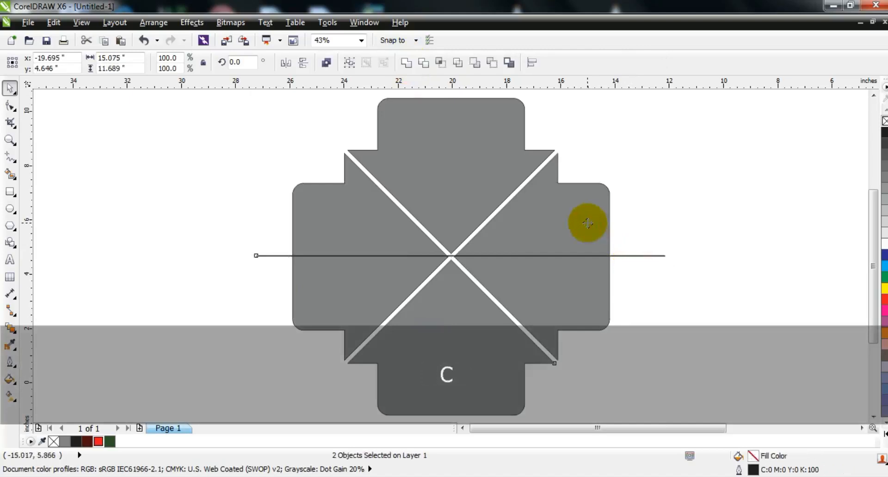
key("Escape")
Step: Create a copy of the centred horizontal line rotated 90 degrees, crossing the shape vertically
left_click(642, 256)
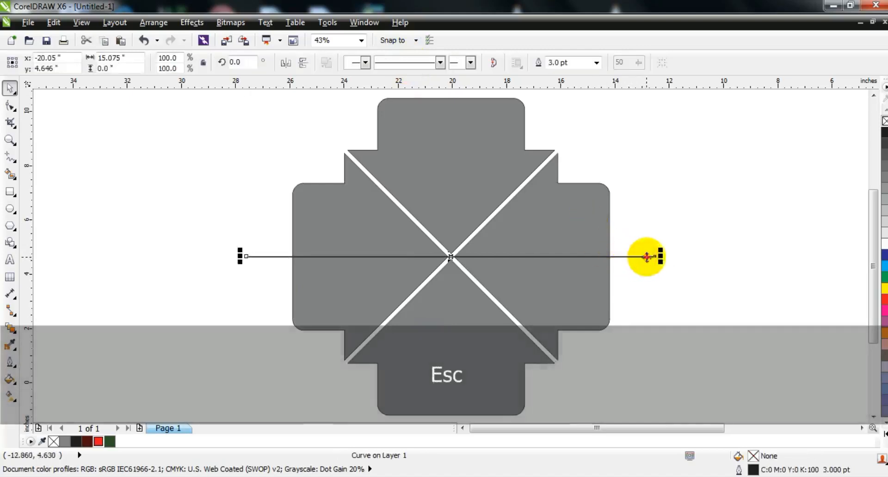
left_click(653, 255)
left_click_drag(655, 257, 448, 363)
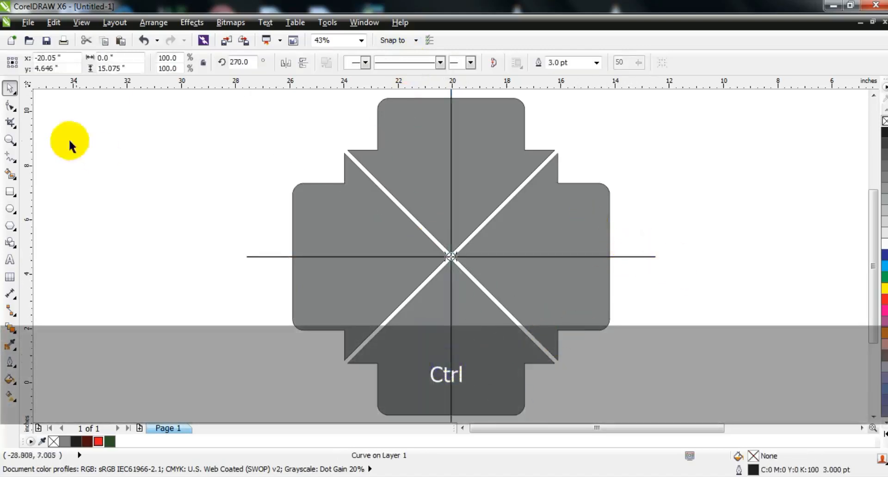
Step: Smart-fill the top arm's right half, the right arm's lower half and the bottom arm's left half with 90% black
left_click(9, 174)
left_click(143, 63)
left_click(292, 157)
left_click(143, 63)
left_click(142, 78)
left_click(460, 182)
left_click(515, 291)
left_click(423, 347)
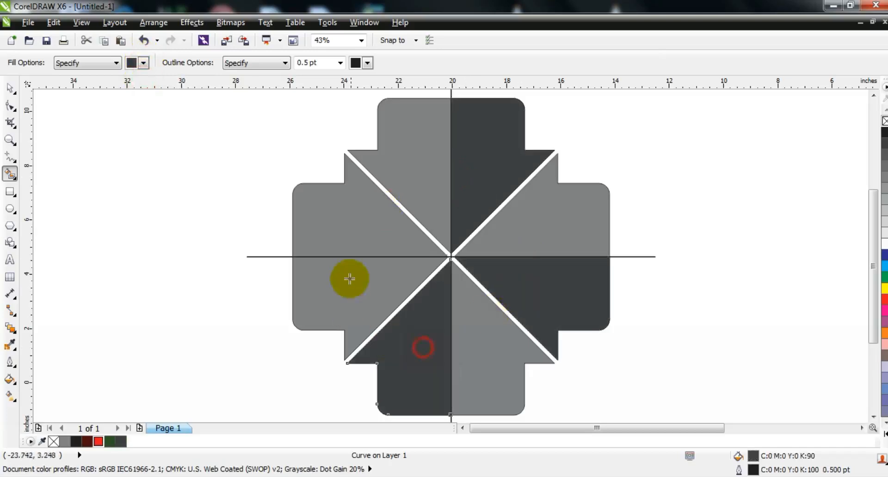
Step: Undo the dark fill on the left arm's lower half and smart-fill its upper half with 90% black instead
left_click(349, 279)
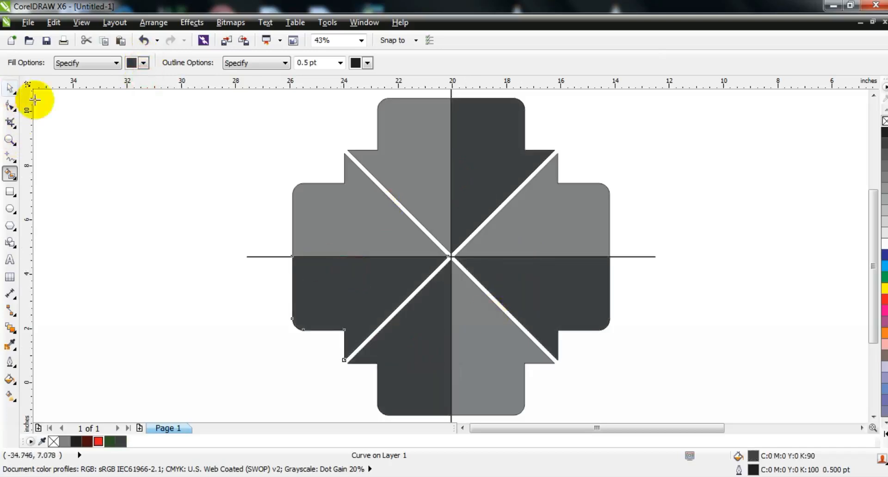
key("ctrl+z")
left_click(337, 222)
left_click(10, 88)
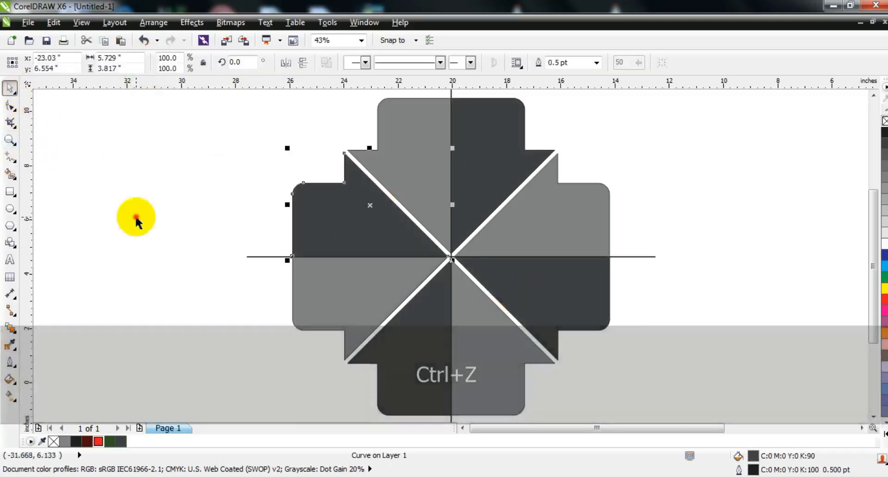
Step: Delete the horizontal and vertical dividing lines that cross the emblem
left_click(134, 216)
left_click(640, 255)
key("Delete")
left_click(450, 95)
left_click(580, 301)
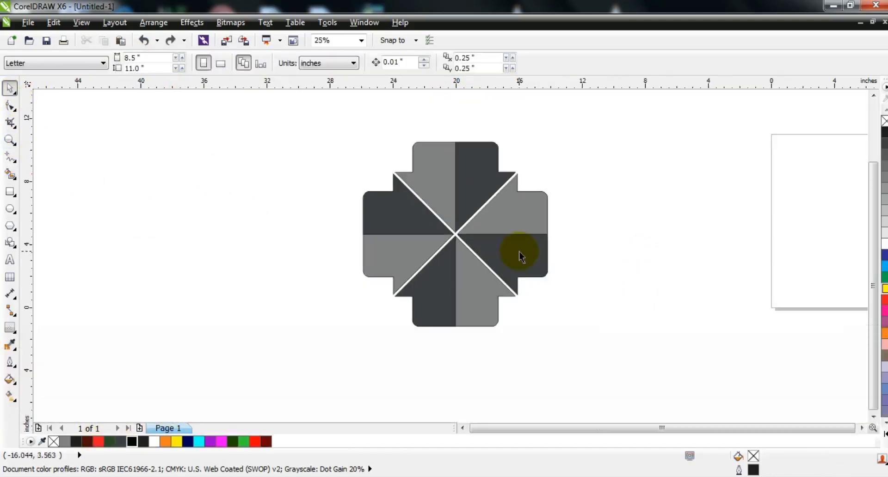
Step: Apply a linear gradient from purple to magenta, running outward, to the lower half of the right arm
left_click(519, 254)
left_click(212, 442)
key("g")
left_click_drag(459, 260, 565, 266)
left_click_drag(222, 443, 564, 264)
Step: Fill the upper half of the right arm with a purple-to-magenta linear gradient that ends well beyond its outer edge
left_click(521, 234)
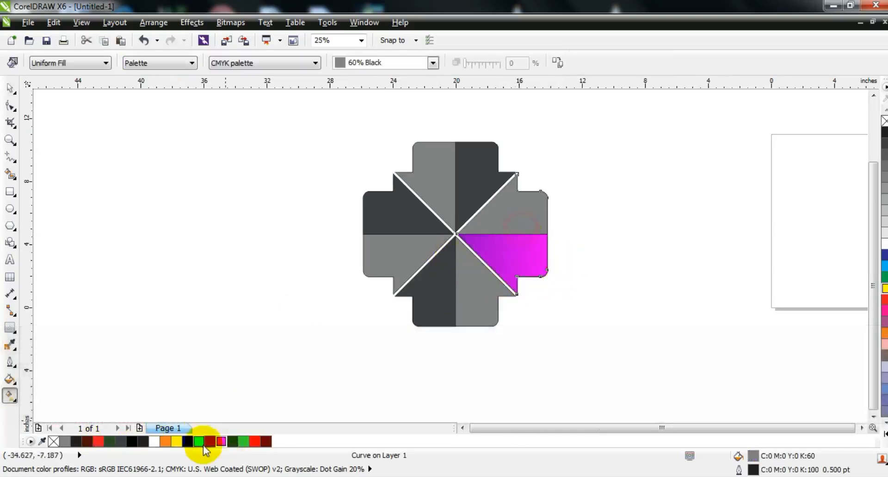
left_click(210, 442)
left_click_drag(495, 219, 515, 217)
left_click_drag(221, 441, 594, 217)
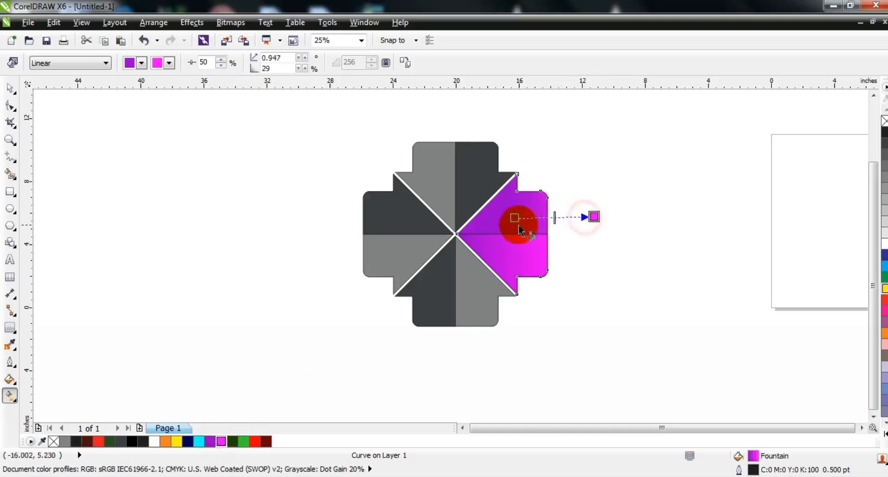
Step: Fill the right half of the top arm with a dark-green-to-bright-green linear gradient running upward from the centre
left_click(469, 200)
left_click(232, 442)
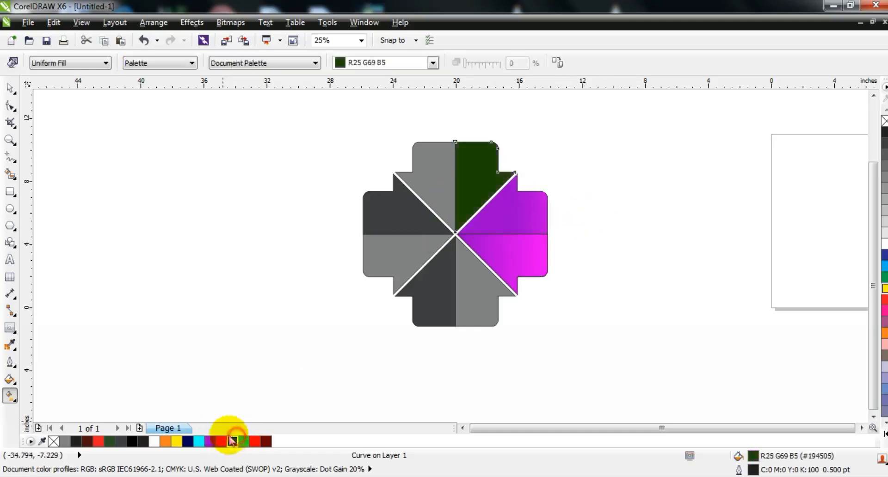
left_click_drag(454, 235, 459, 120)
left_click_drag(243, 442, 460, 120)
Step: Fill the top arm's left half with an upward dark-green-to-green gradient and move the right half's gradient start below the centre
left_click(426, 162)
left_click(232, 442)
left_click_drag(425, 152, 426, 94)
left_click_drag(248, 440, 426, 95)
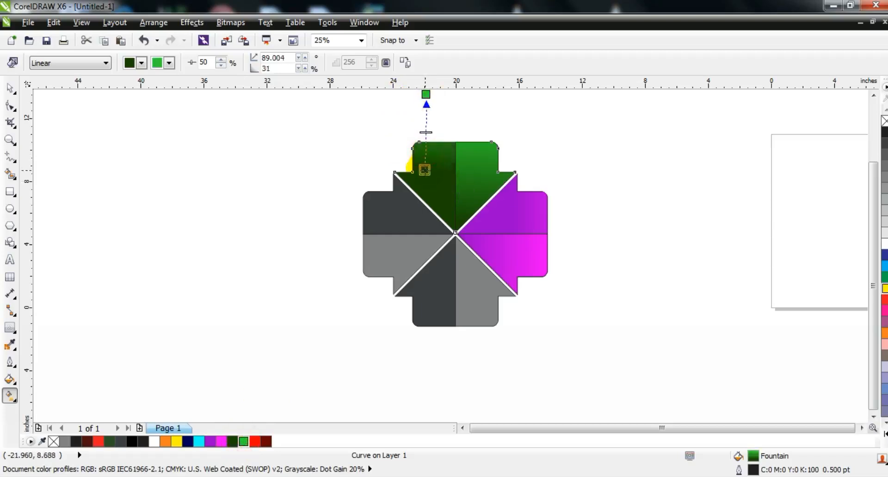
left_click_drag(454, 221, 453, 258)
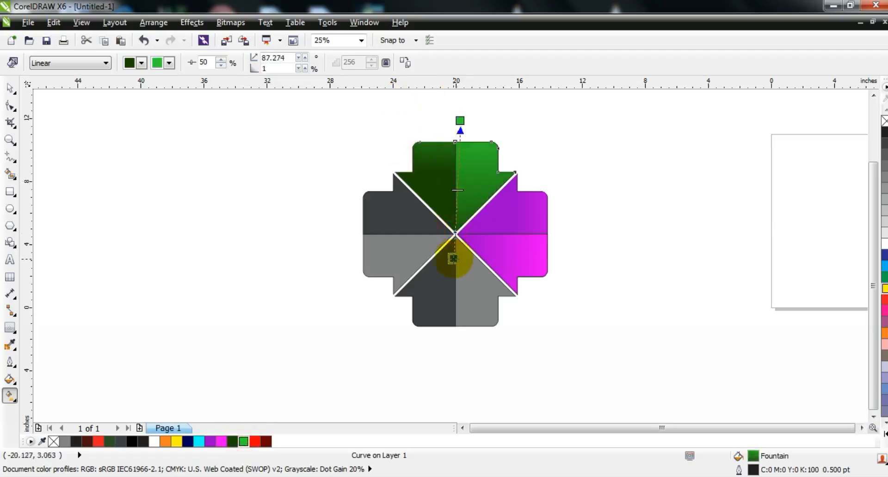
Step: Fill the upper half of the left arm with a navy-to-cyan linear gradient running outward
left_click(413, 227)
left_click(187, 441)
left_click_drag(369, 203, 356, 220)
left_click_drag(199, 440, 315, 223)
Step: Fill the left arm's lower half with an outward navy-to-cyan gradient and shift the upper half's gradient start into the right arm
left_click(415, 251)
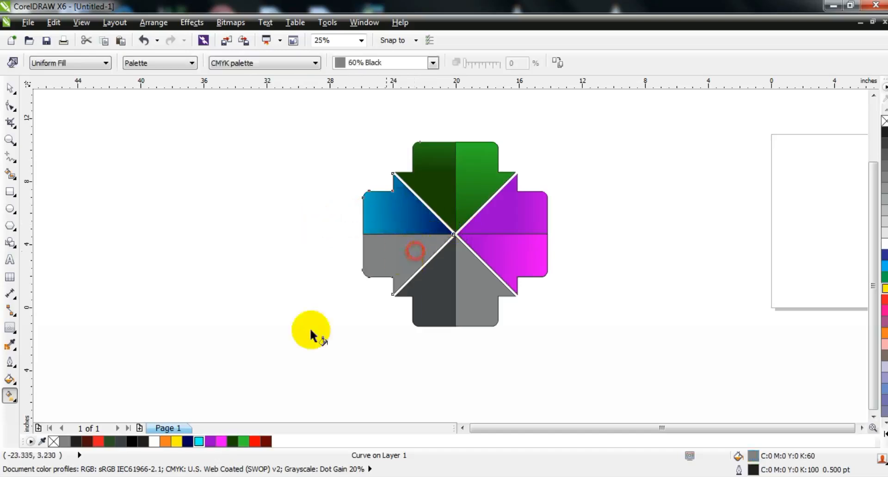
left_click(187, 441)
left_click_drag(432, 252, 332, 254)
left_click_drag(199, 441, 266, 254)
left_click(423, 214)
left_click_drag(456, 216, 480, 215)
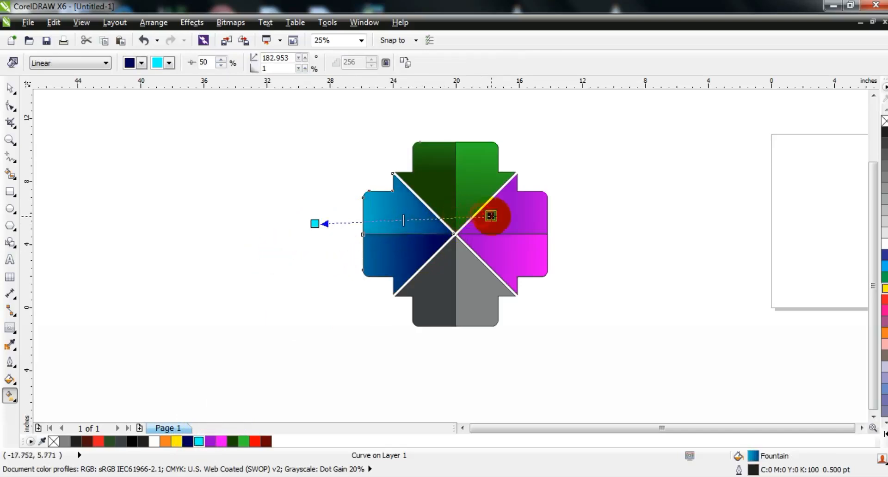
Step: Fill the left half of the bottom arm with a red-to-dark-red linear gradient running down from the centre
left_click(447, 300)
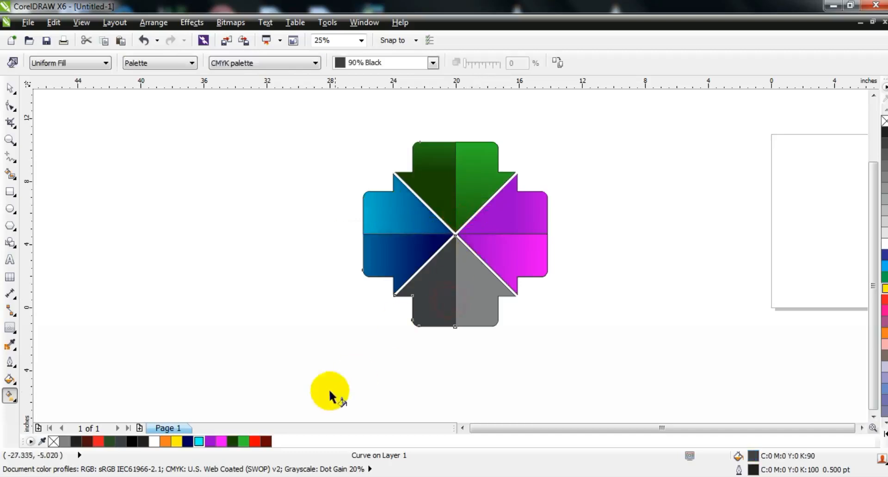
left_click(254, 442)
left_click_drag(446, 324, 446, 323)
left_click_drag(271, 440, 449, 323)
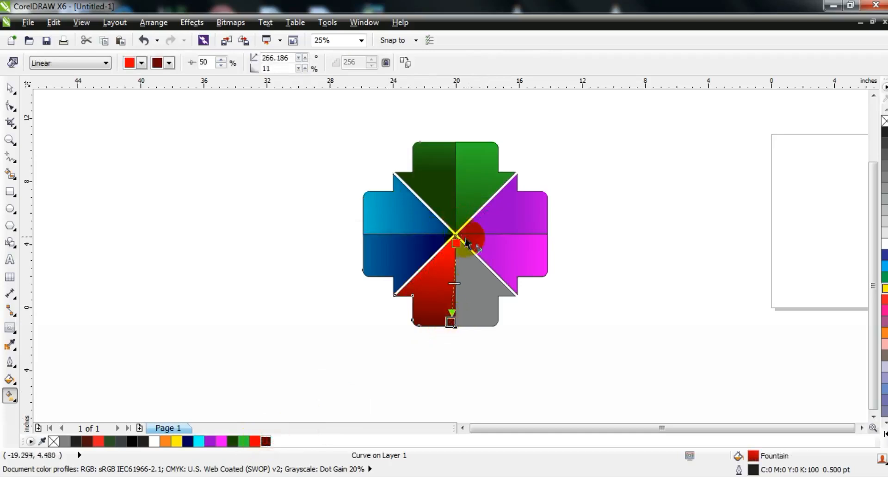
Step: Fill the right half of the bottom arm with a dark-red-to-red linear gradient starting above the emblem's centre
left_click(481, 296)
left_click(266, 441)
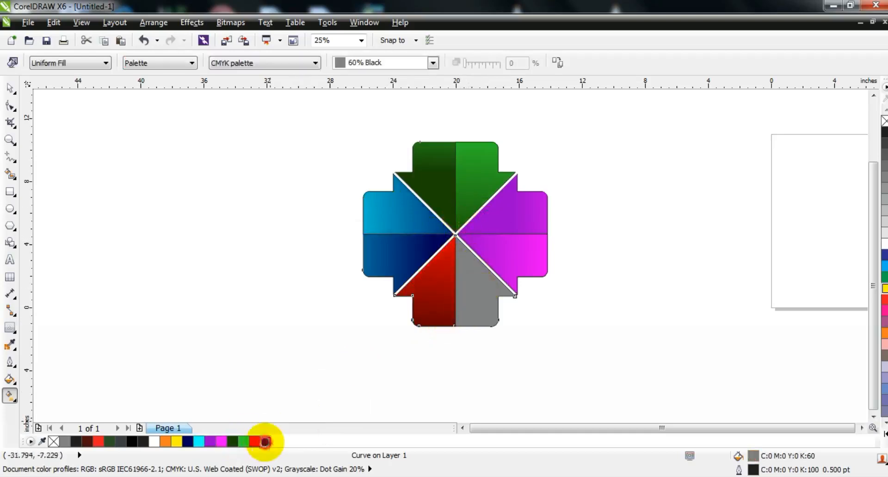
left_click_drag(464, 214, 467, 302)
left_click_drag(254, 441, 467, 303)
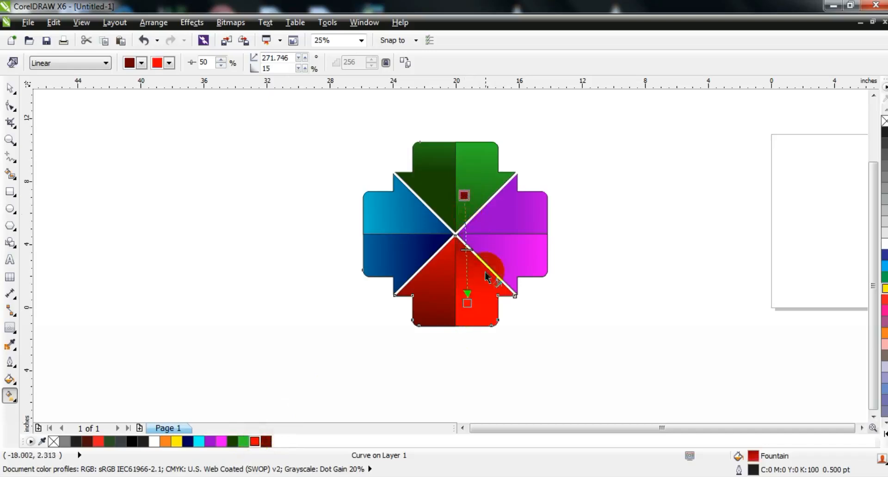
Step: Remove the outlines from all pieces of the emblem
left_click(10, 87)
left_click_drag(218, 119, 595, 344)
right_click(883, 121)
left_click(742, 180)
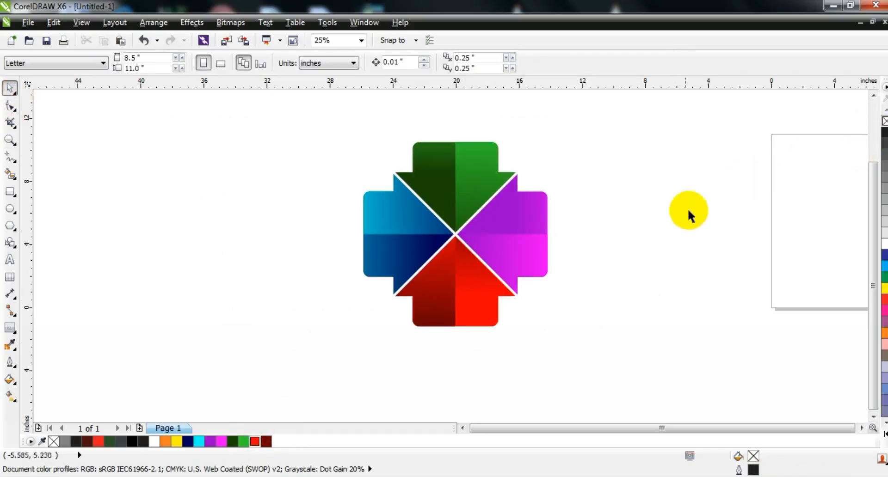
Step: Draw a square about 19 inches wide around the emblem and fill it with 10% black
left_click(9, 192)
left_click_drag(332, 105, 537, 407)
left_click(10, 88)
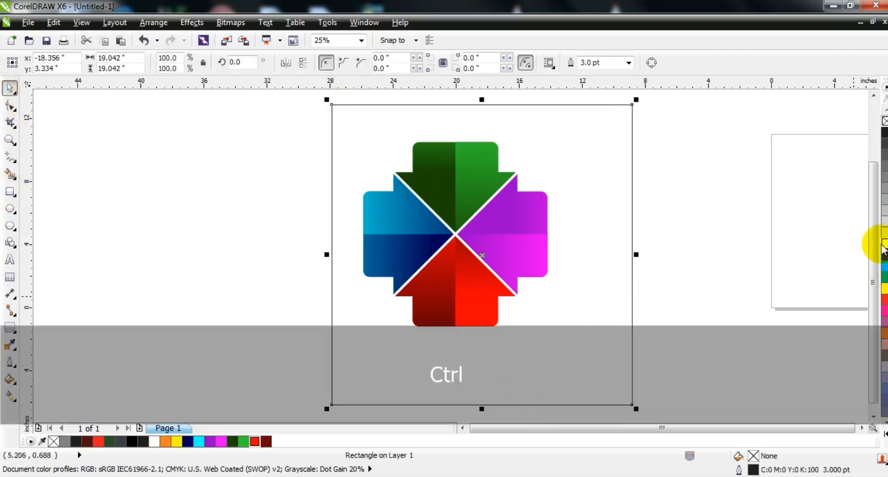
left_click(882, 236)
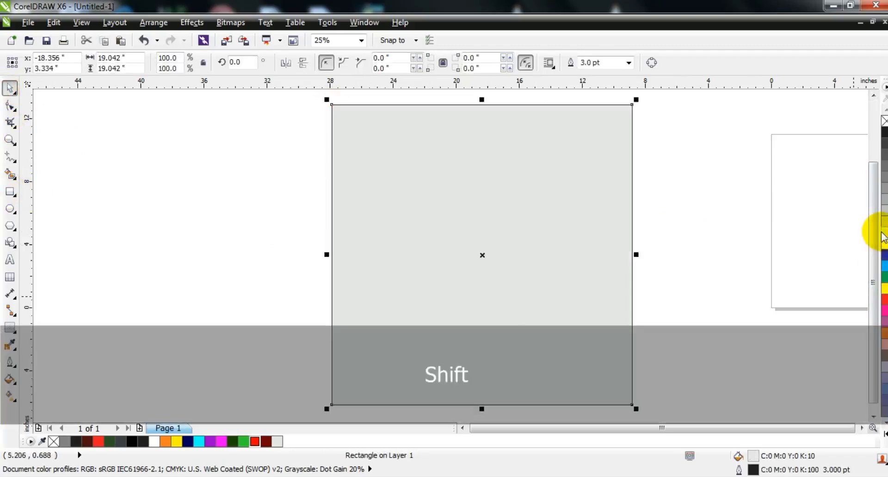
Step: Send the light grey square behind the emblem and enlarge it as a background
key("shift+Page_Down")
left_click_drag(564, 341, 601, 381)
key("F3")
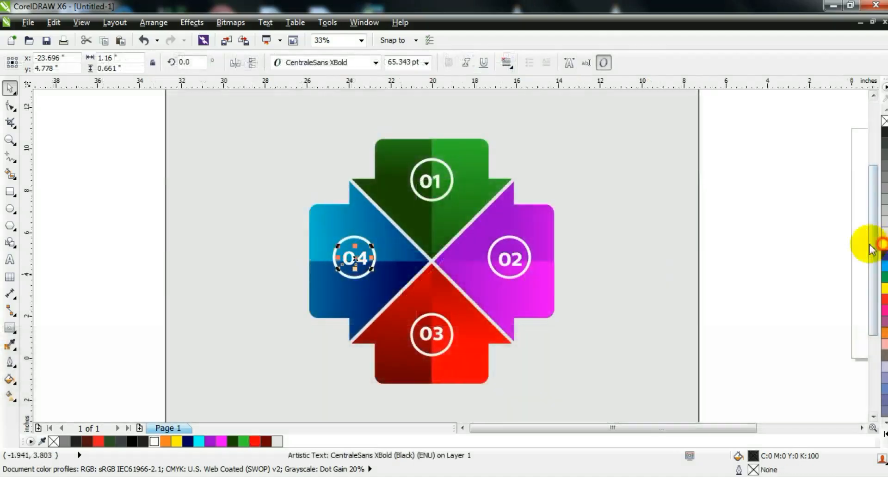
Step: Deselect the 04 label and preview the numbered emblem in full screen
left_click(767, 250)
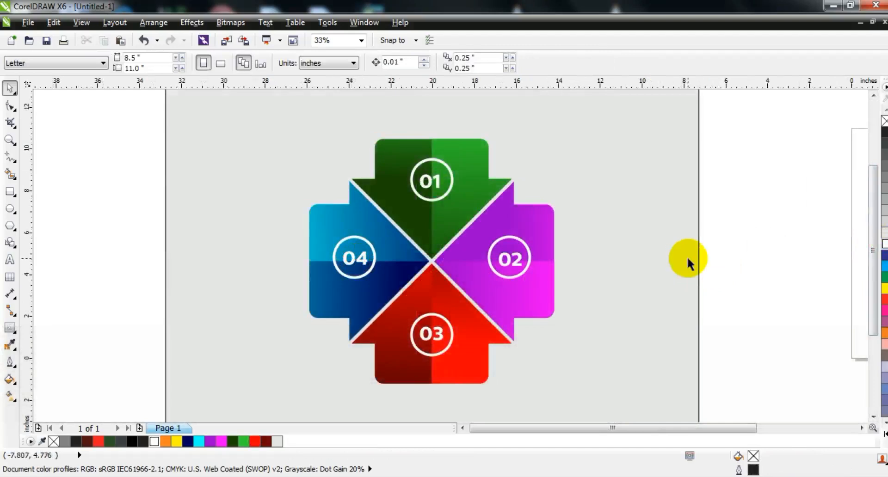
key("F9")
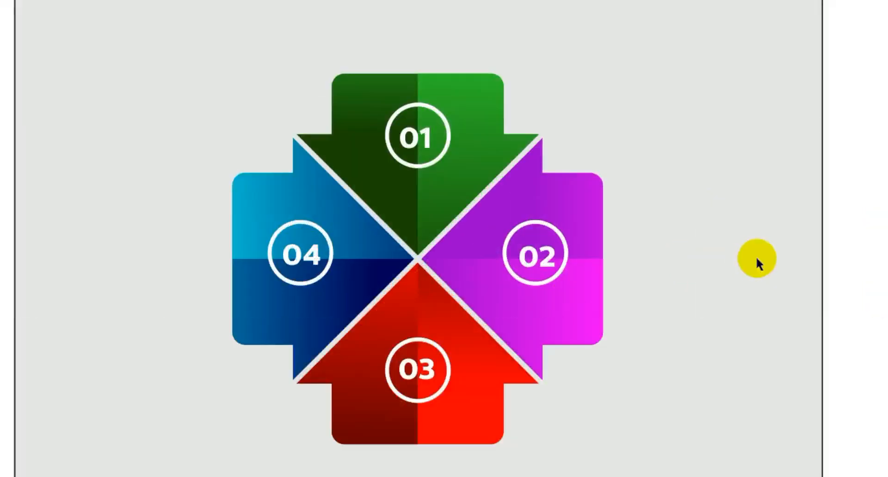